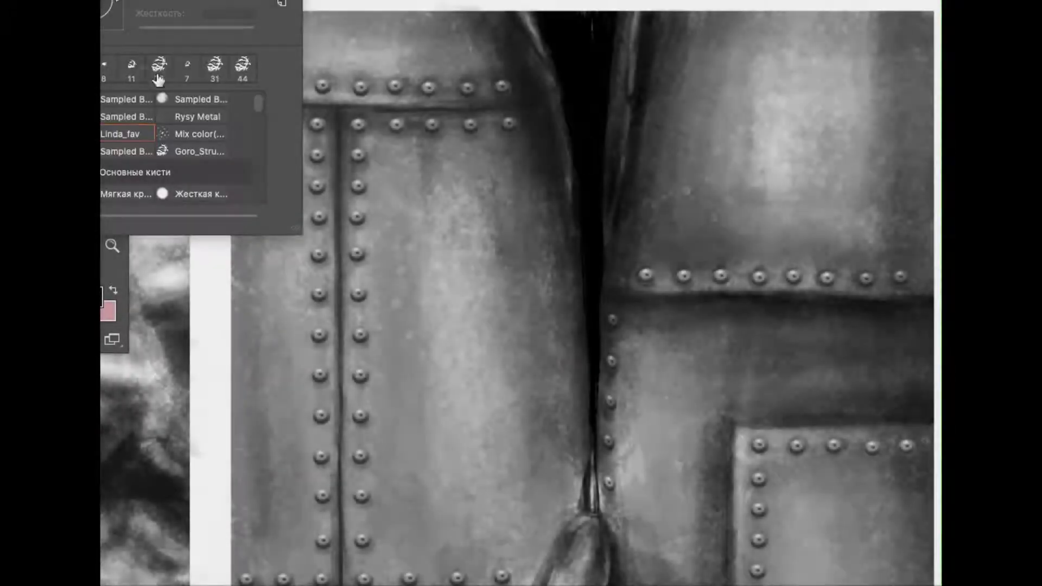
Select the textured 78 brush and shrink its tip for the metal plates
{"action": "left_click", "coordinate": [159, 67]}
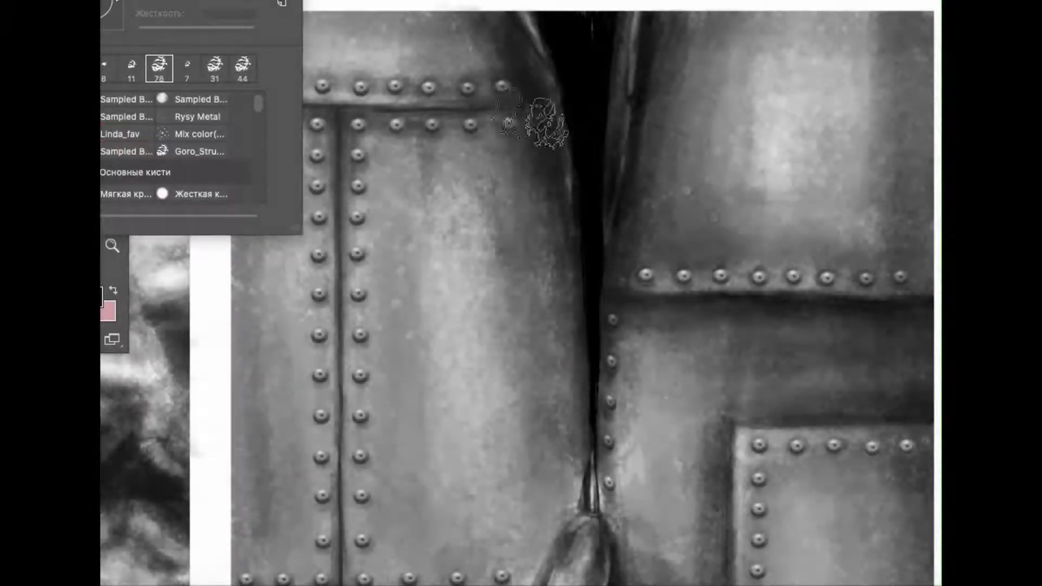
{"action": "left_click_drag", "start_coordinate": [171, 3], "coordinate": [162, 4]}
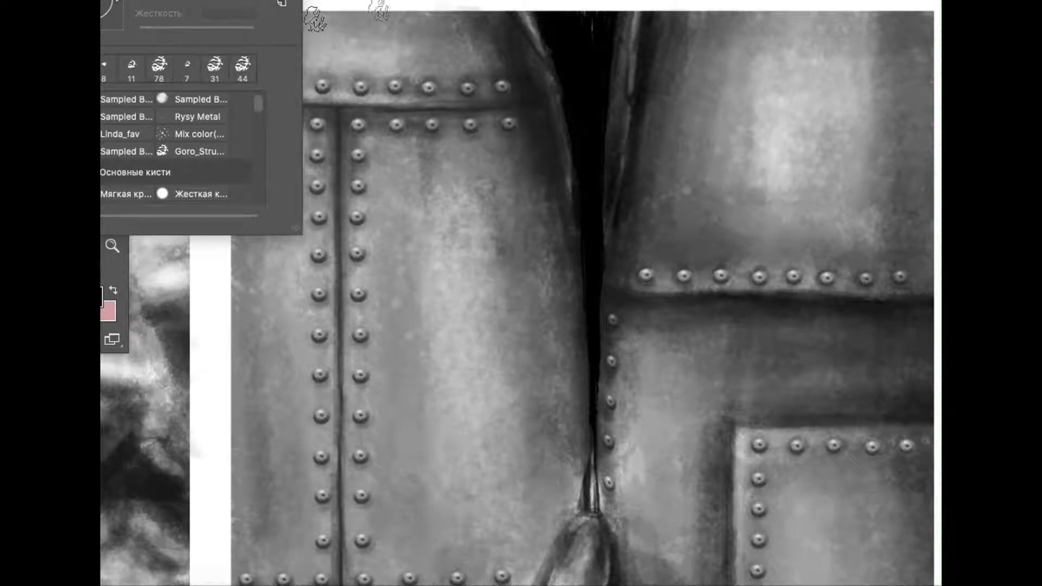
{"action": "left_click", "coordinate": [562, 65]}
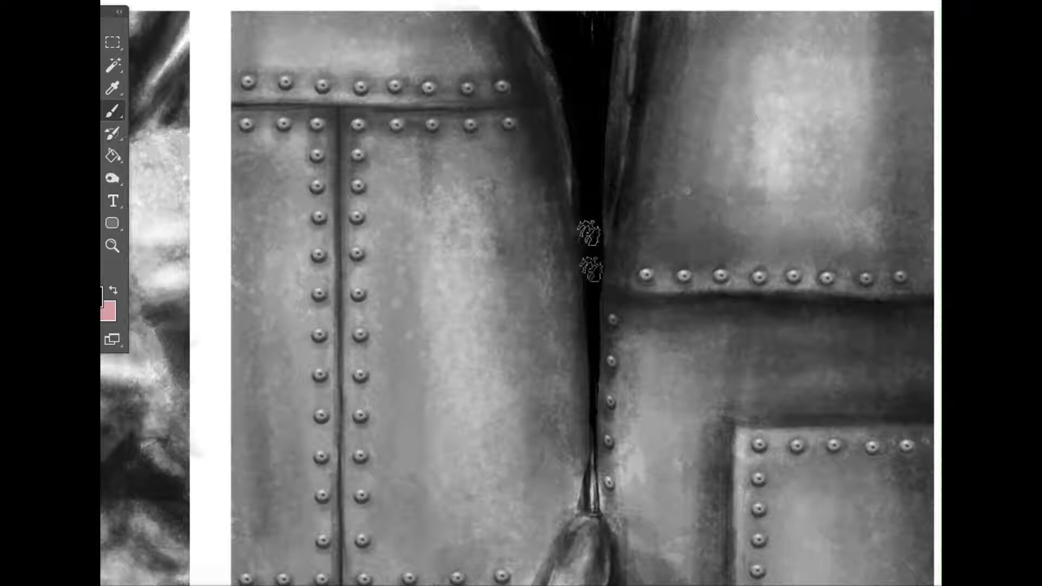
Dab worn, mottled light texture over the riveted plates on both sides of the seam
{"action": "left_click", "coordinate": [148, 1]}
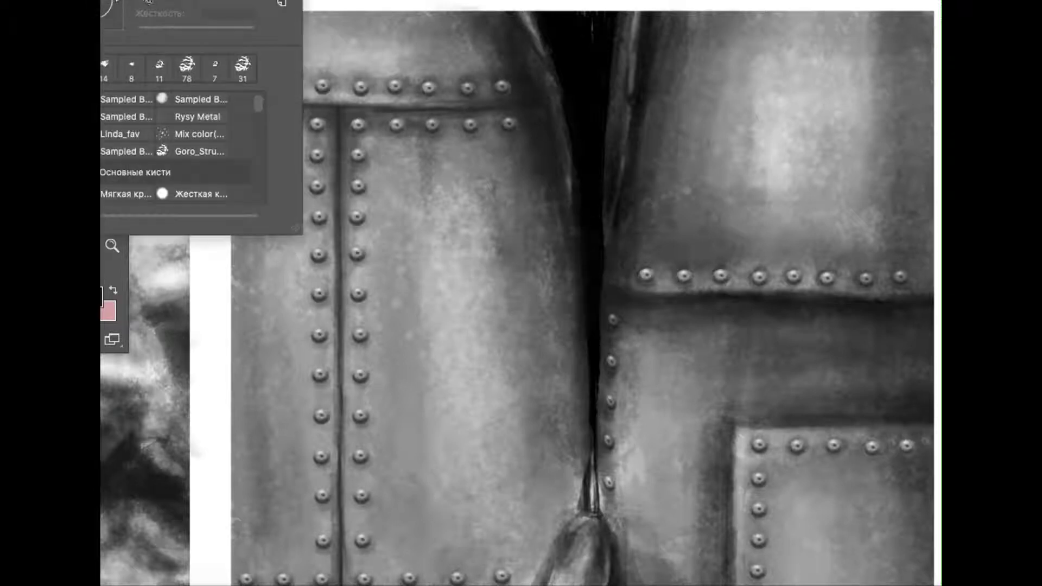
{"action": "left_click", "coordinate": [585, 285]}
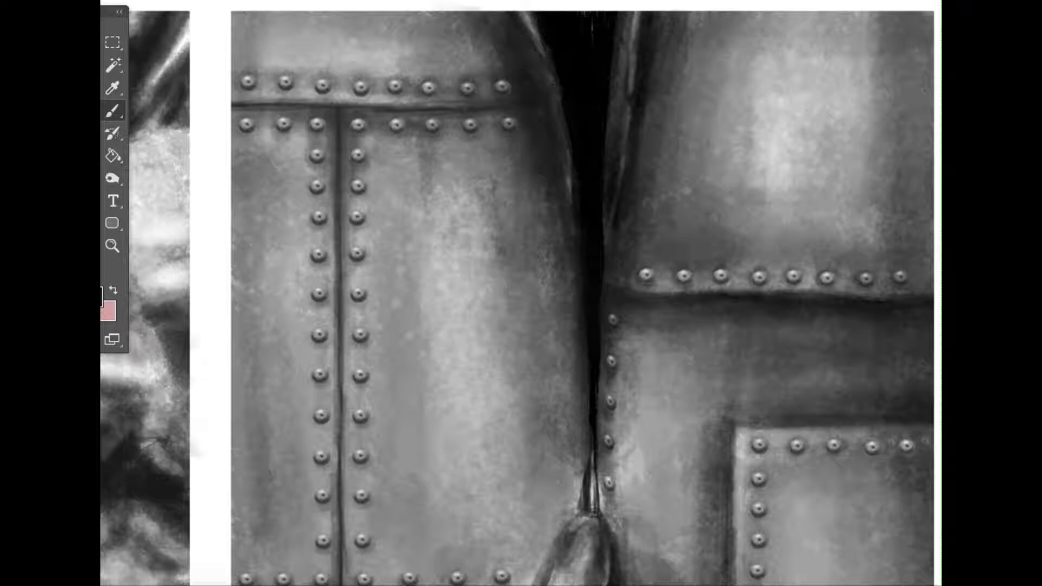
{"action": "right_click", "coordinate": [163, 32]}
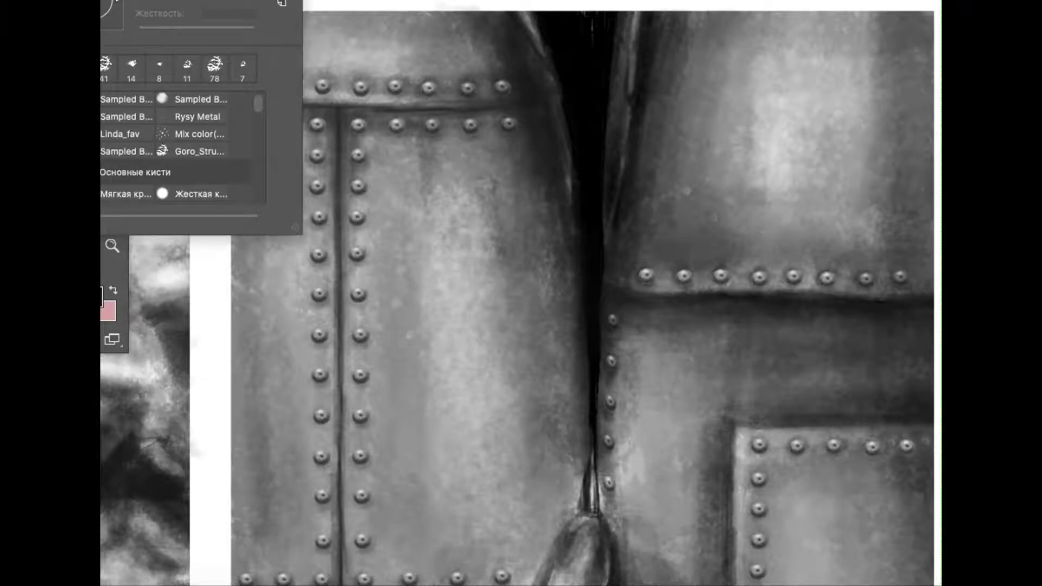
{"action": "key", "text": "Return"}
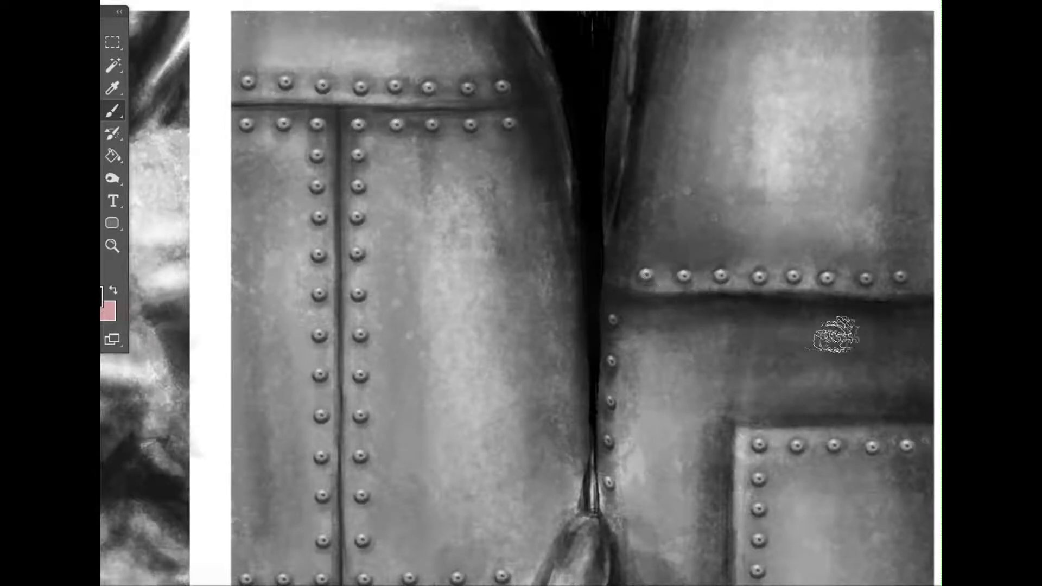
{"action": "scroll", "coordinate": [798, 304], "scroll_direction": "down", "scroll_amount": 2}
{"action": "scroll", "coordinate": [705, 255], "scroll_direction": "down", "scroll_amount": 2}
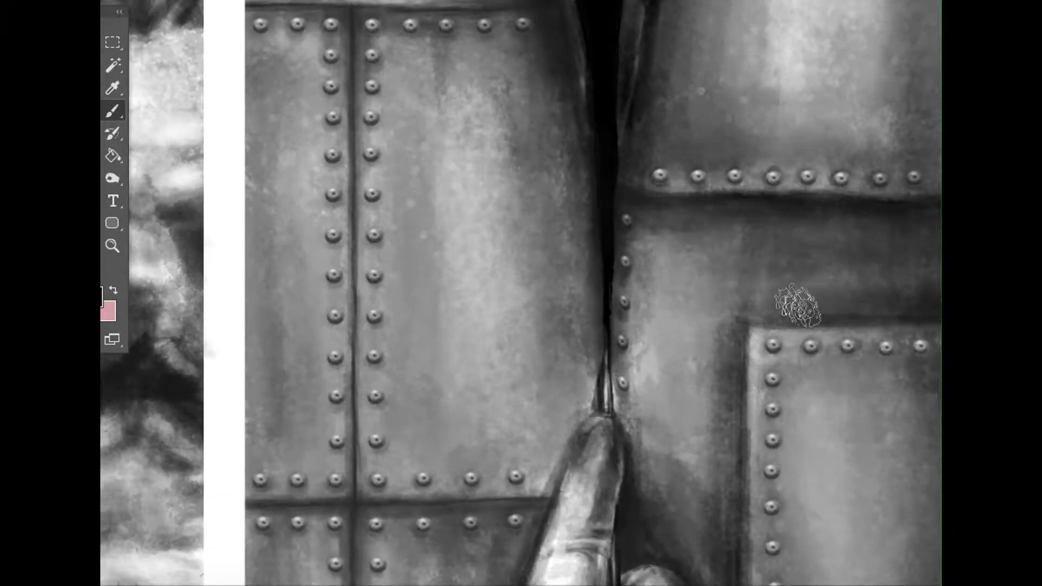
Scroll down past the hand panel until the torso's forearms are in view
{"action": "scroll", "coordinate": [798, 304], "scroll_direction": "down", "scroll_amount": 3}
{"action": "scroll", "coordinate": [759, 288], "scroll_direction": "down", "scroll_amount": 2}
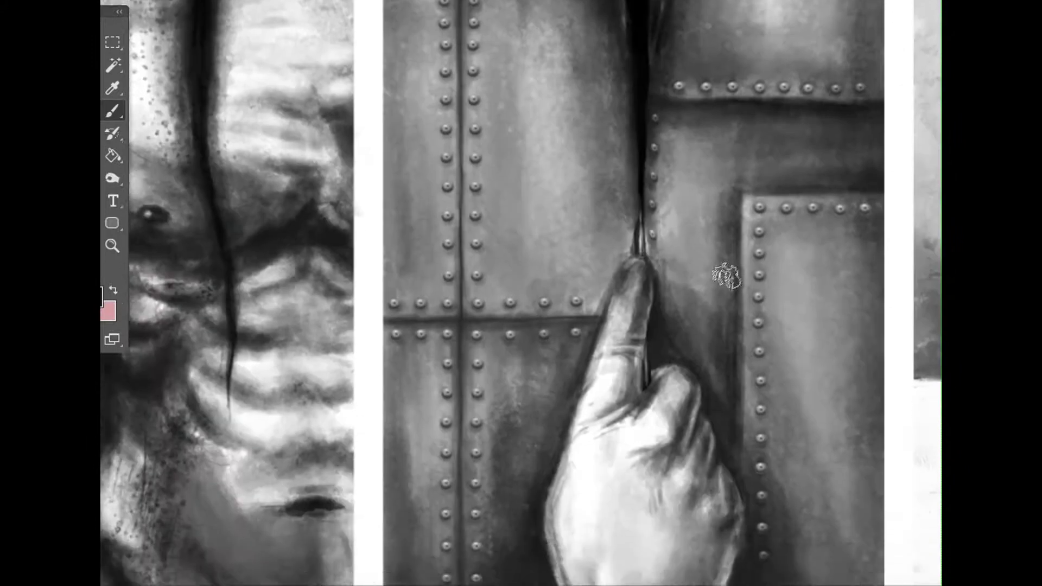
{"action": "scroll", "coordinate": [726, 277], "scroll_direction": "down", "scroll_amount": 2}
{"action": "scroll", "coordinate": [726, 276], "scroll_direction": "down", "scroll_amount": 3}
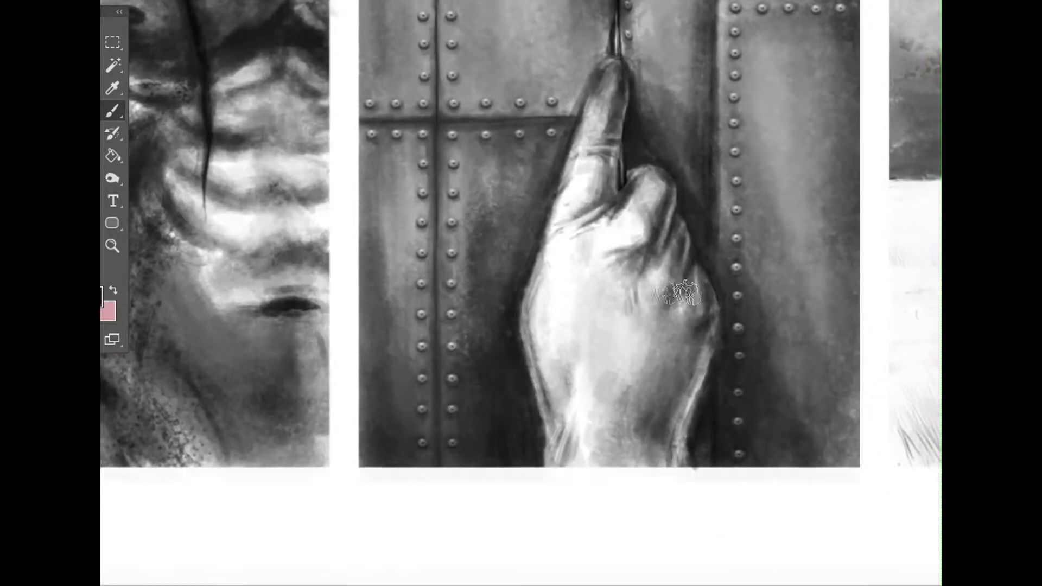
{"action": "scroll", "coordinate": [678, 293], "scroll_direction": "up", "scroll_amount": 1}
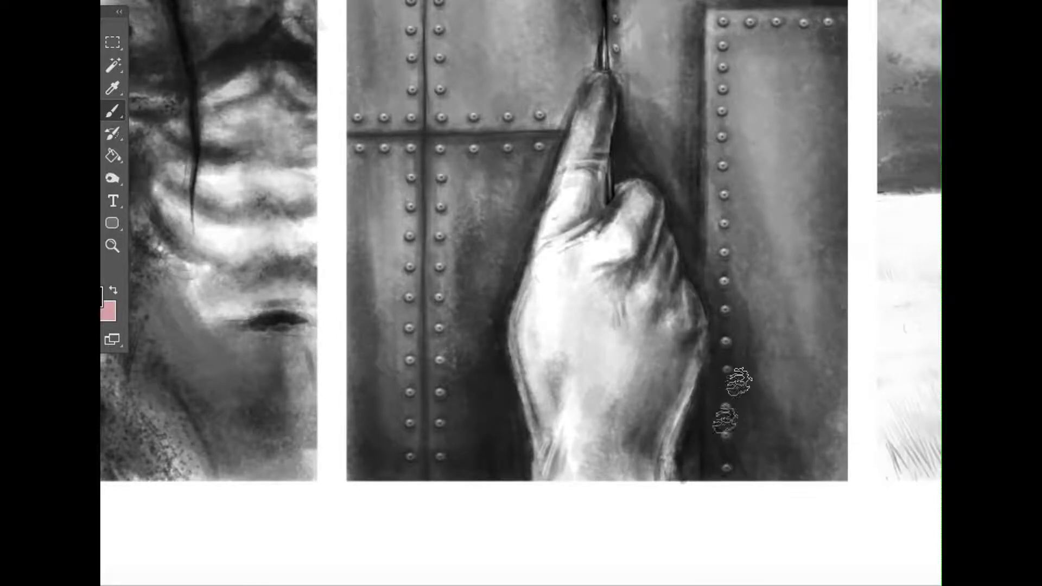
{"action": "scroll", "coordinate": [762, 349], "scroll_direction": "up", "scroll_amount": 3}
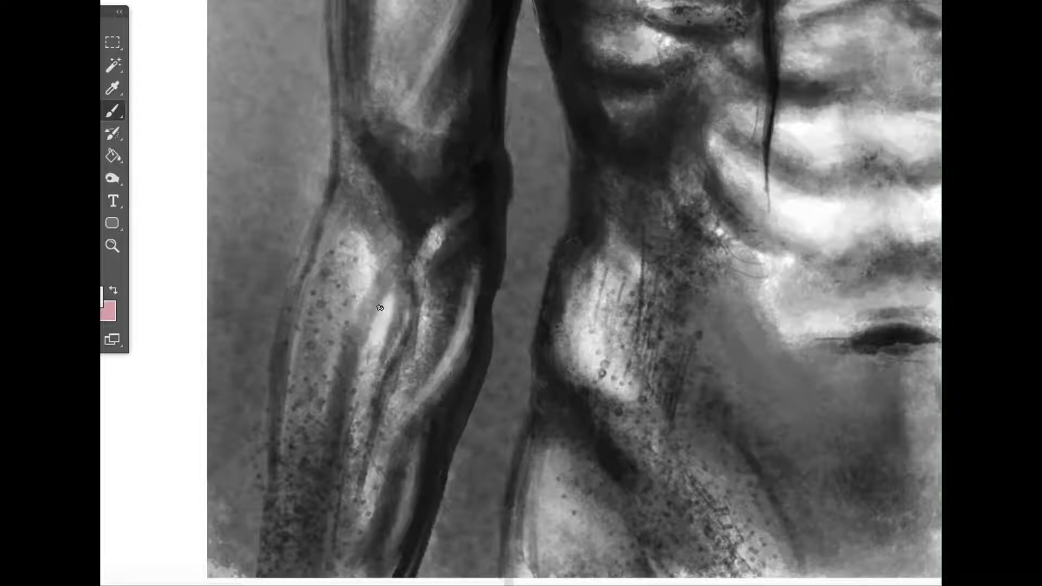
Sample a gray tone with the Eyedropper and paint forearm and background shading with a brush preset
{"action": "left_click", "coordinate": [108, 90]}
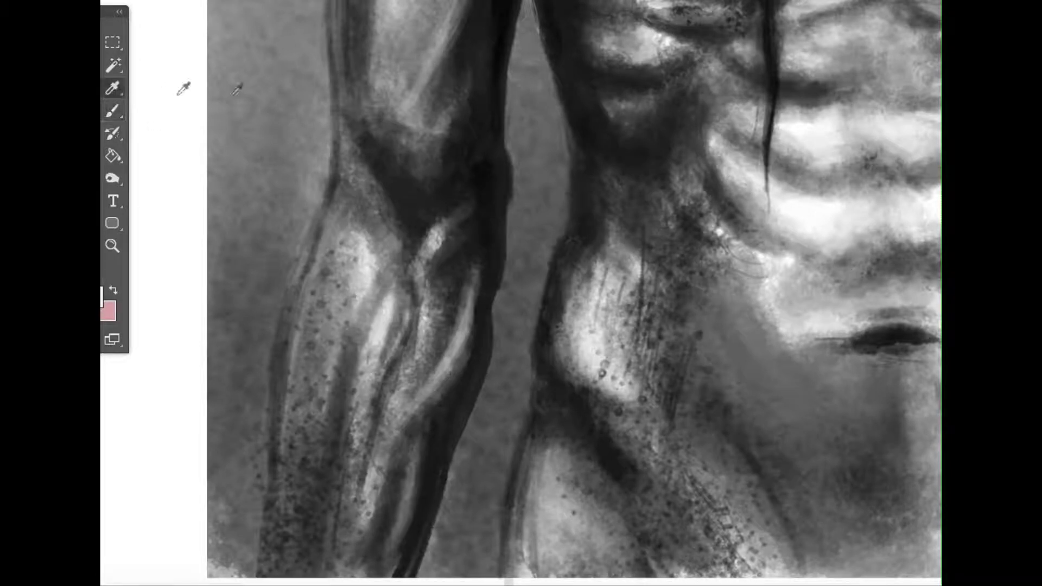
{"action": "left_click", "coordinate": [513, 69]}
{"action": "key", "text": "b"}
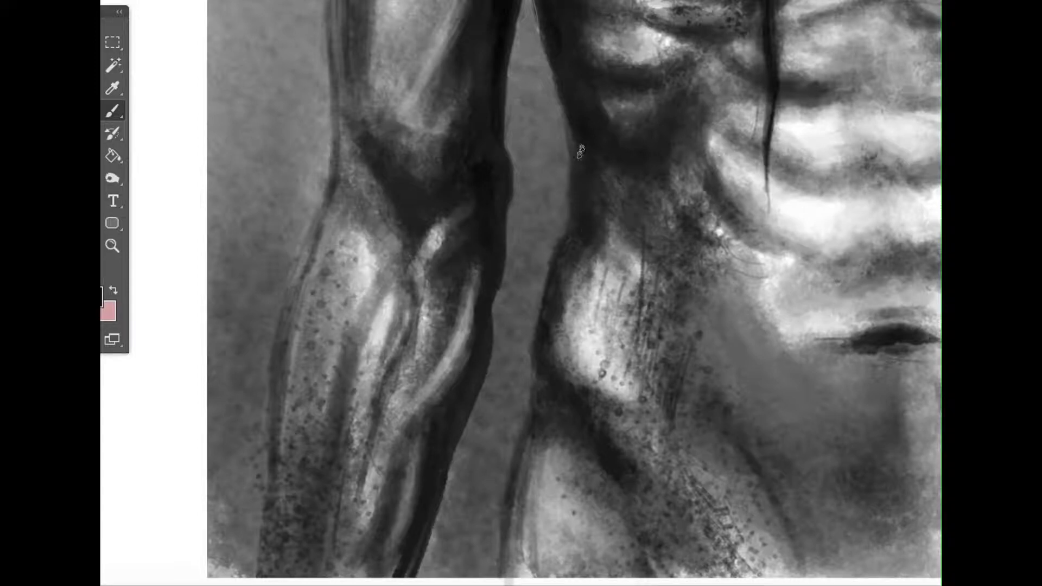
{"action": "right_click", "coordinate": [135, 25]}
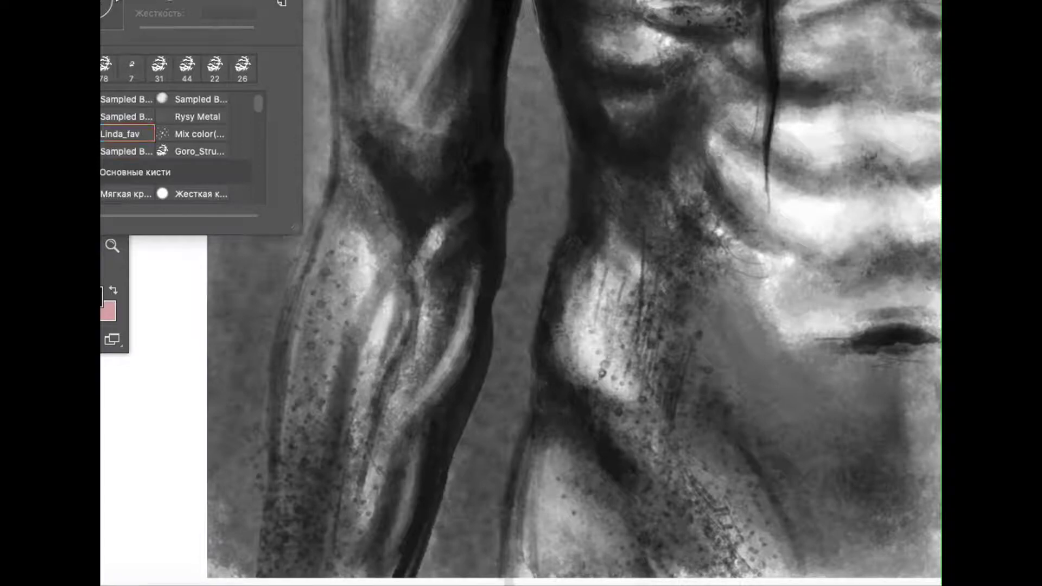
{"action": "key", "text": "Escape"}
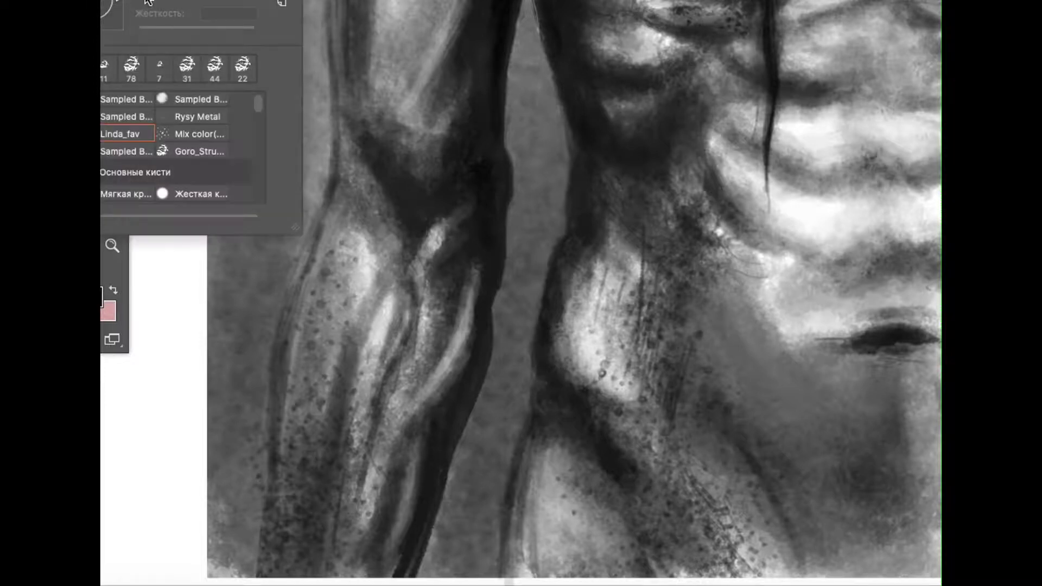
{"action": "left_click", "coordinate": [540, 360]}
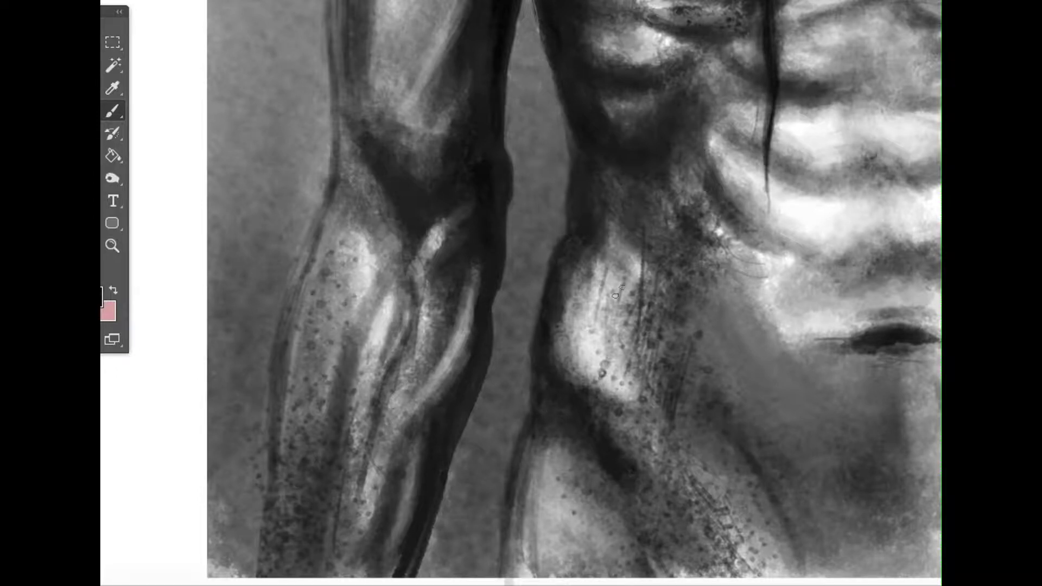
Scroll up to shade the shoulder and upper arm, then scroll back to show the full torso
{"action": "scroll", "coordinate": [616, 294], "scroll_direction": "up", "scroll_amount": 3}
{"action": "scroll", "coordinate": [608, 245], "scroll_direction": "up", "scroll_amount": 5}
{"action": "scroll", "coordinate": [597, 163], "scroll_direction": "up", "scroll_amount": 5}
{"action": "scroll", "coordinate": [592, 141], "scroll_direction": "up", "scroll_amount": 3}
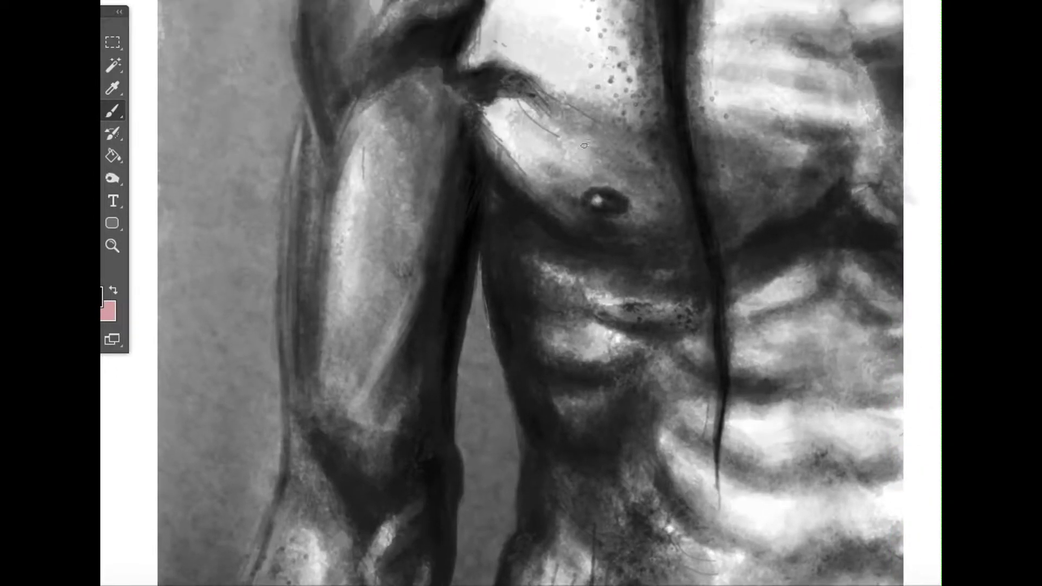
{"action": "scroll", "coordinate": [584, 146], "scroll_direction": "up", "scroll_amount": 2}
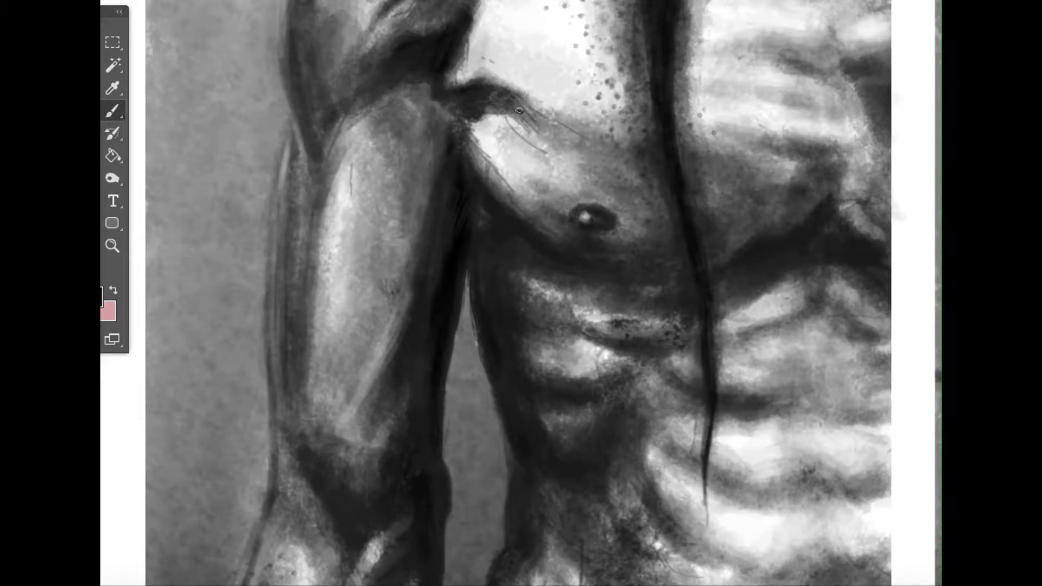
{"action": "scroll", "coordinate": [442, 81], "scroll_direction": "up", "scroll_amount": 5}
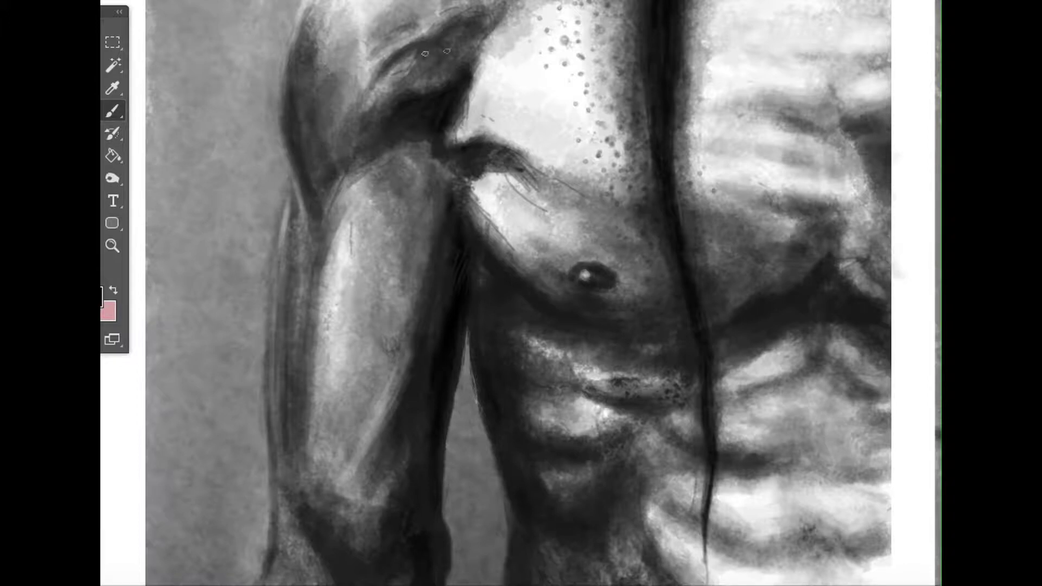
{"action": "scroll", "coordinate": [595, 133], "scroll_direction": "down", "scroll_amount": 1}
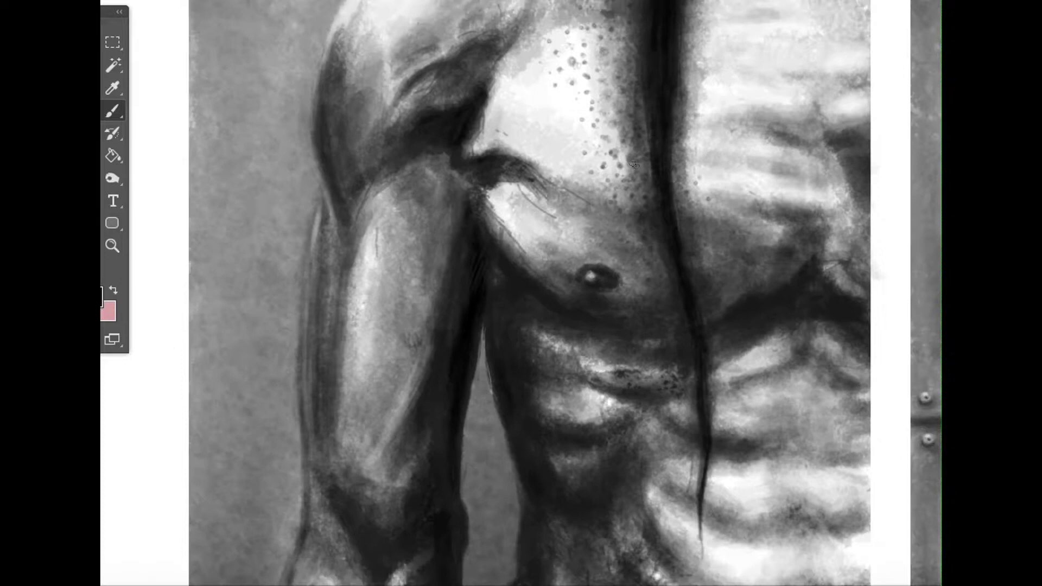
{"action": "scroll", "coordinate": [608, 152], "scroll_direction": "down", "scroll_amount": 1}
{"action": "scroll", "coordinate": [625, 168], "scroll_direction": "down", "scroll_amount": 1}
{"action": "scroll", "coordinate": [639, 186], "scroll_direction": "down", "scroll_amount": 1}
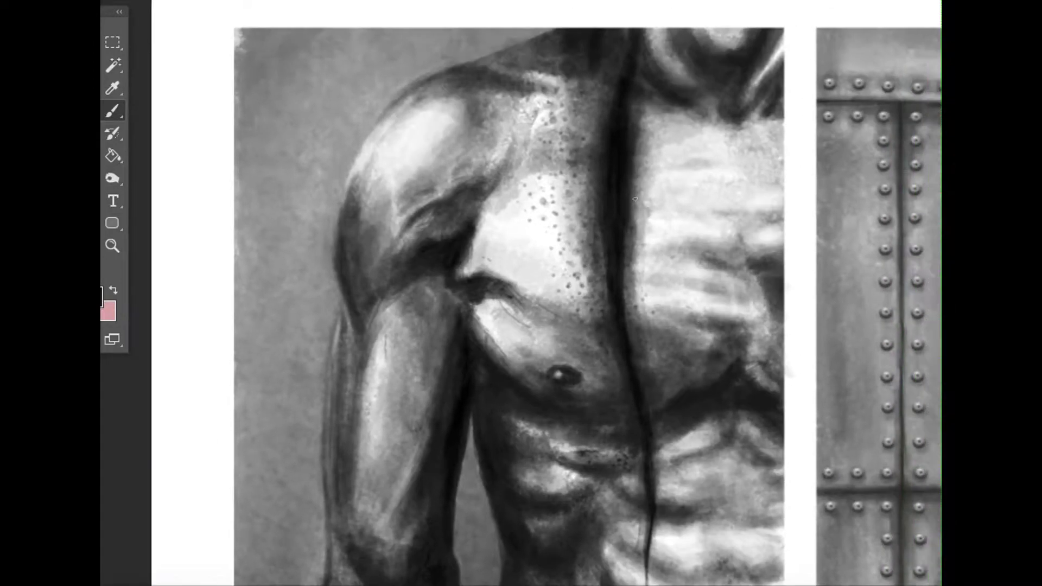
Toggle the interface panels and paint fine grass marks in the field around the capsule
{"action": "key", "text": "Tab"}
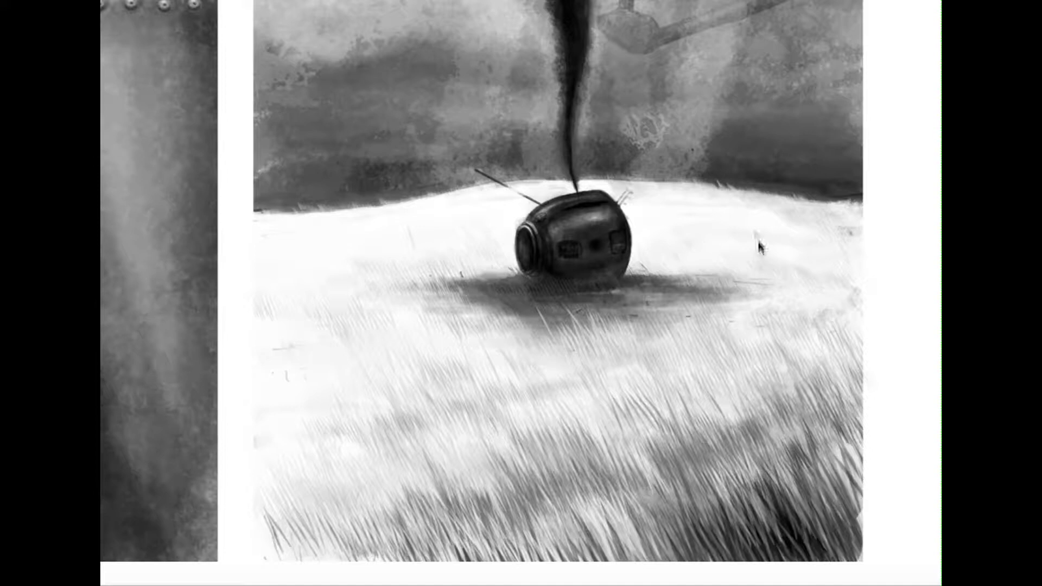
{"action": "key", "text": "Tab"}
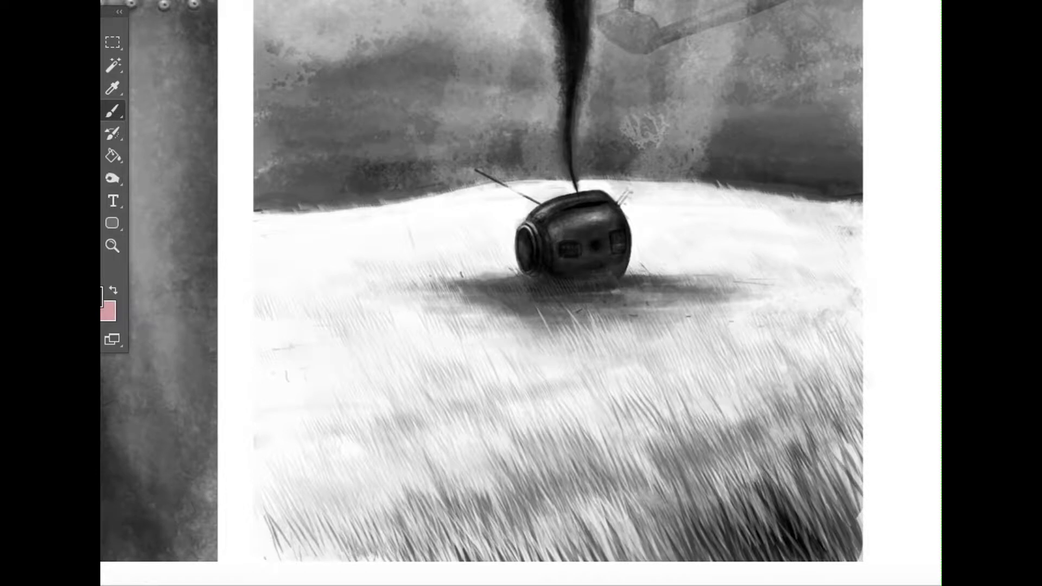
{"action": "left_click", "coordinate": [187, 1]}
{"action": "key", "text": "Escape"}
{"action": "left_click", "coordinate": [705, 366]}
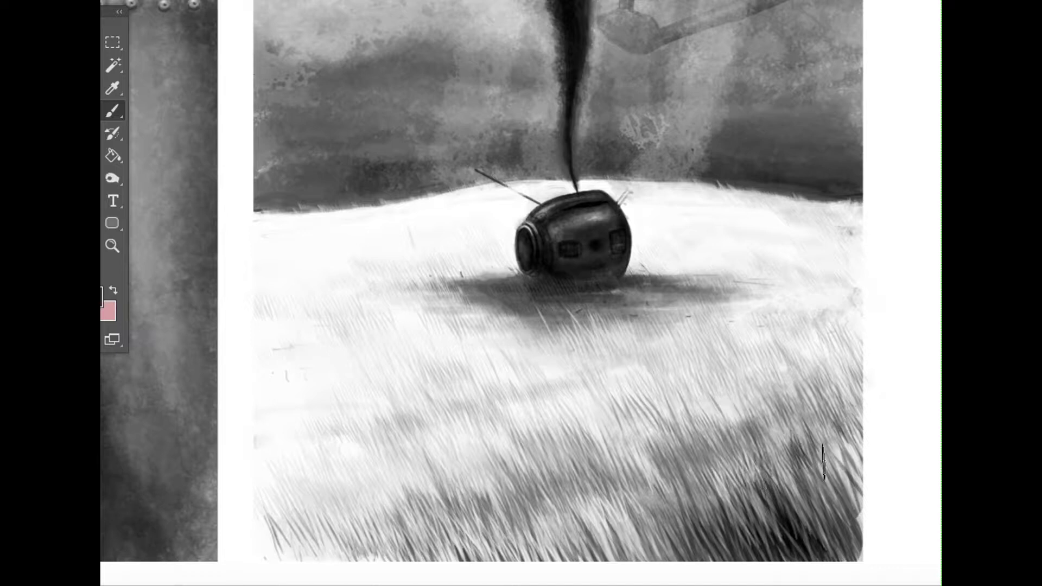
{"action": "left_click", "coordinate": [178, 4]}
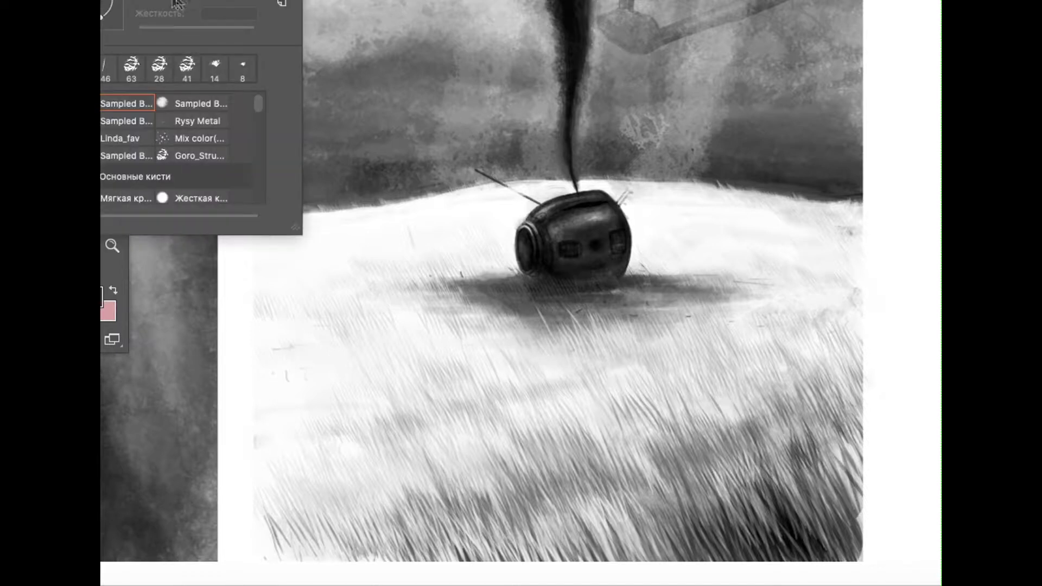
{"action": "key", "text": "Return"}
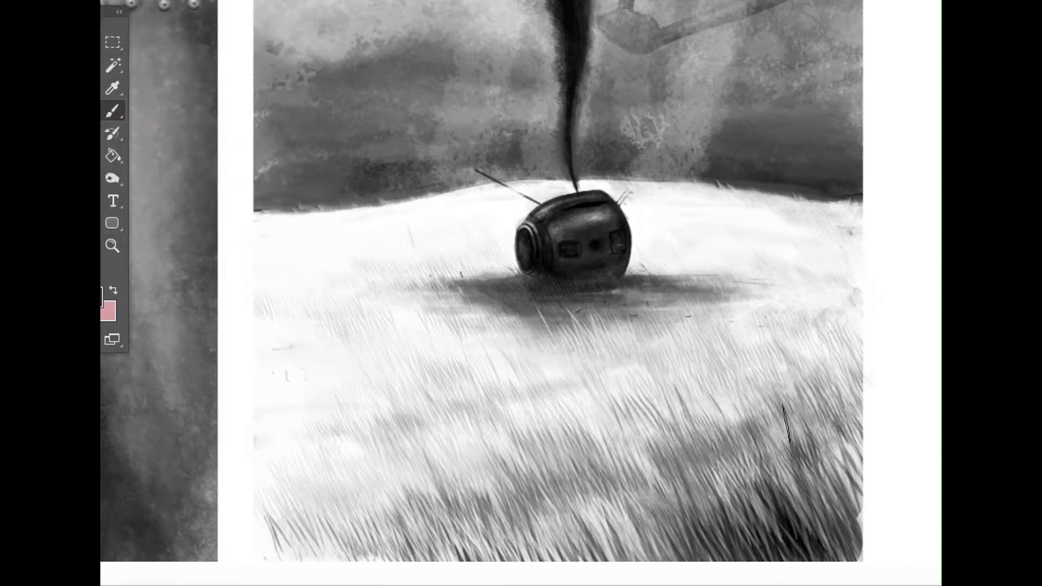